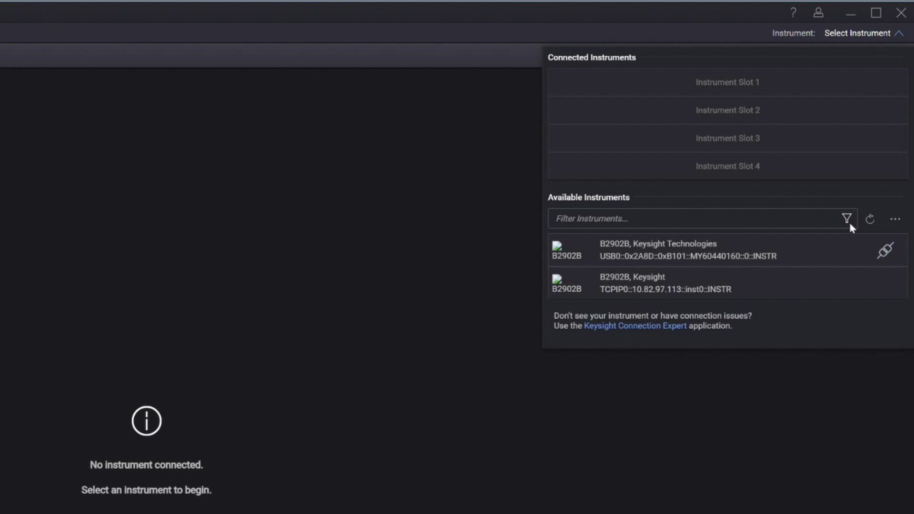
Step: Connect the USB-attached B2902B instrument from the Instrument selector
click(884, 250)
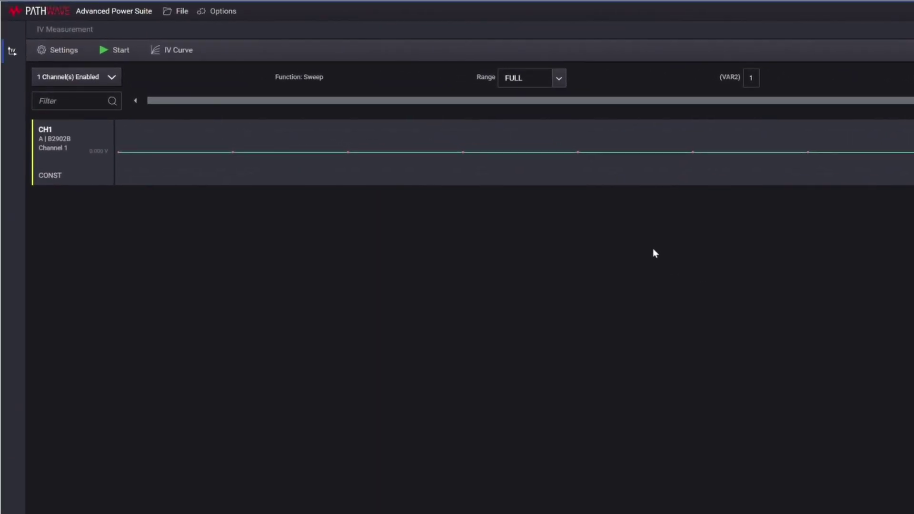
Step: Enable both B2902B channels under Channel(s) Enabled and bring up the sweep Settings
click(112, 77)
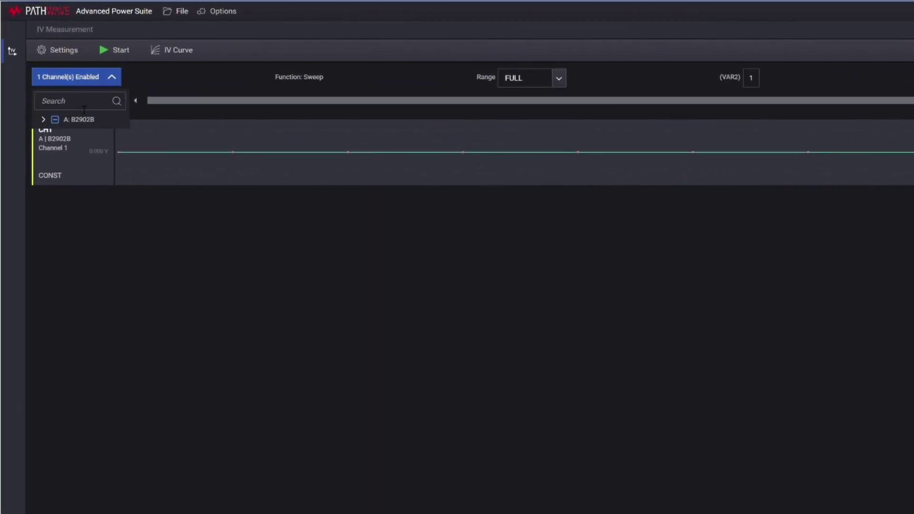
click(55, 120)
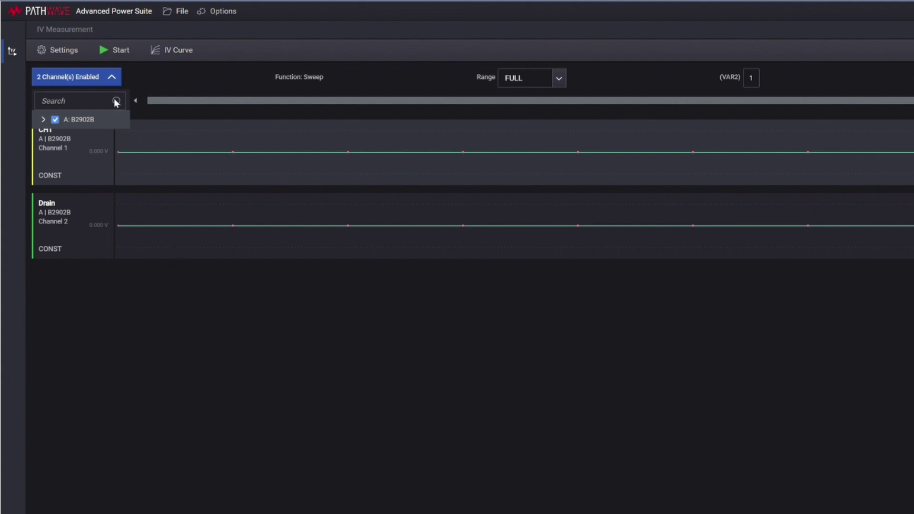
click(63, 50)
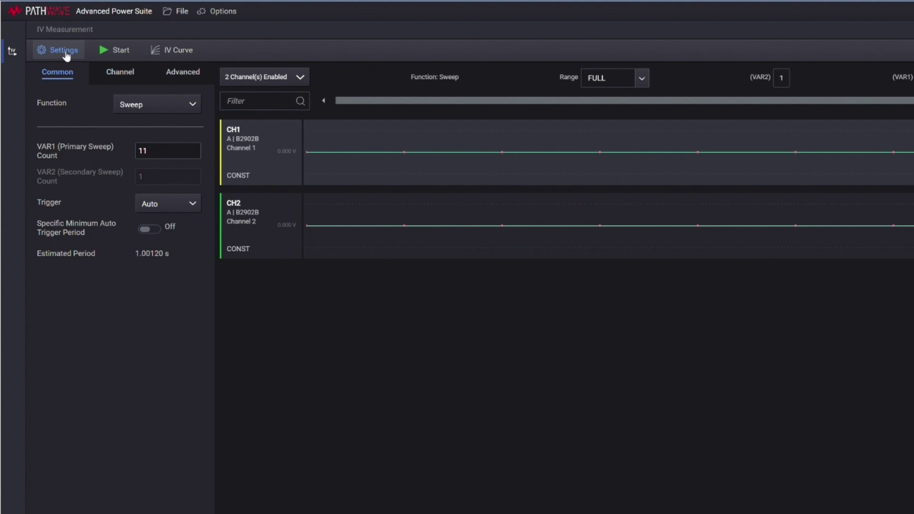
Step: Keep the measurement function as Sweep and rename channel 1 to 'Gate'
click(133, 106)
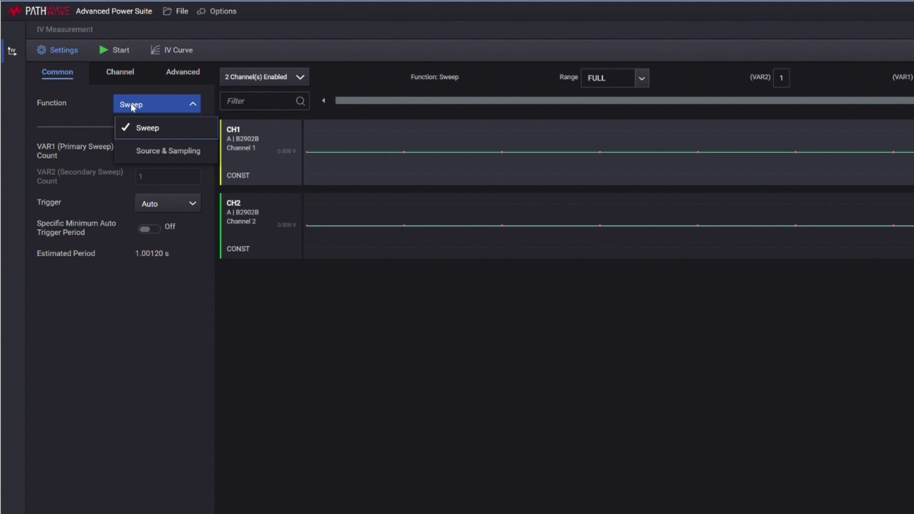
click(133, 106)
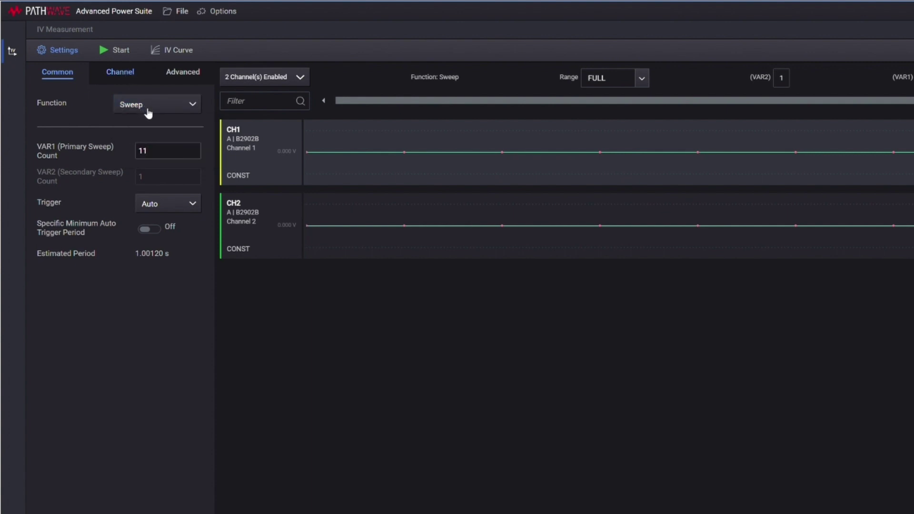
click(120, 72)
click(120, 102)
text(Gate)
key(Return)
click(332, 208)
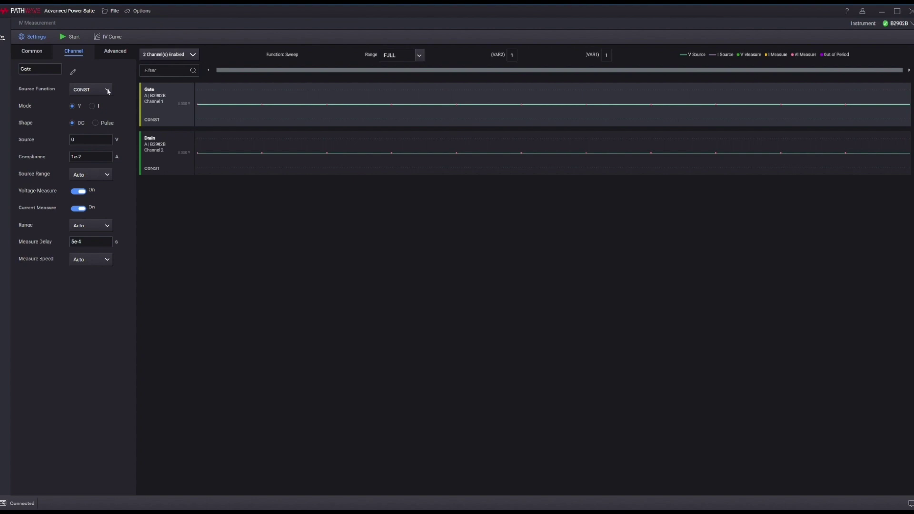
Step: Set the Gate channel's Source Function to VAR1 as the primary sweep
click(107, 91)
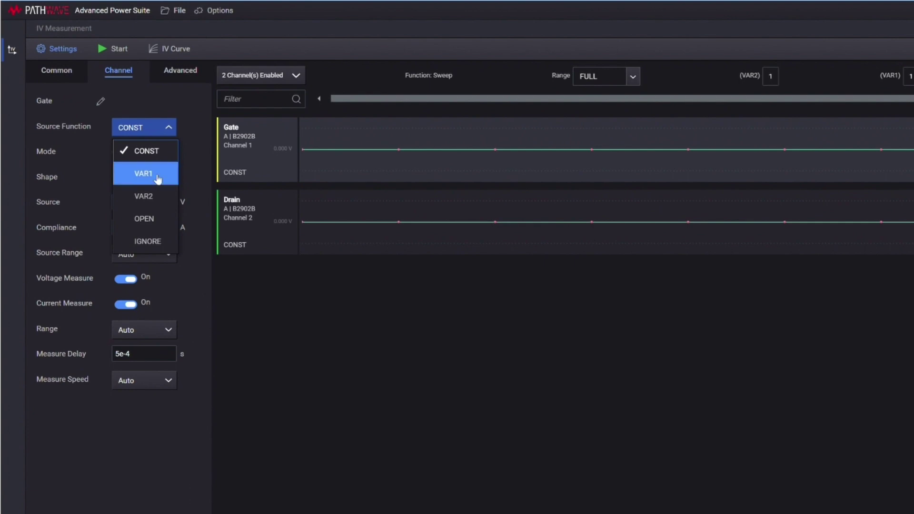
click(138, 160)
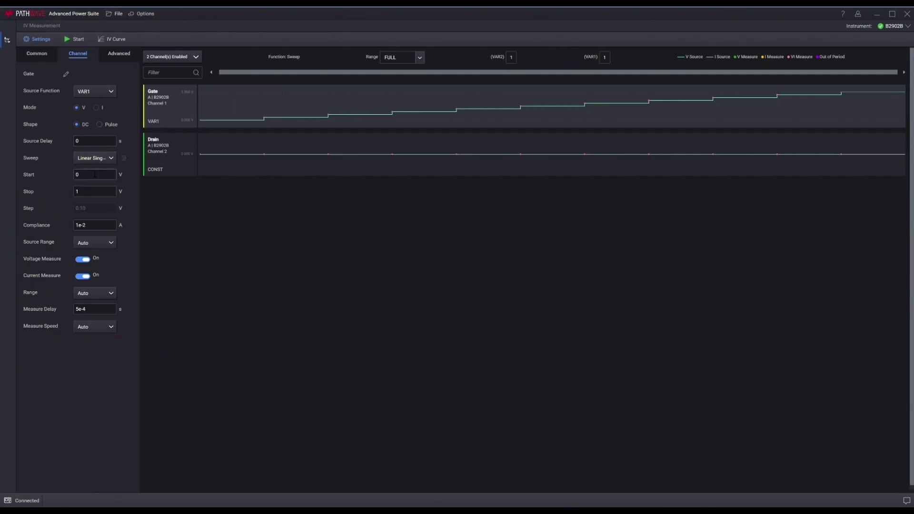
Step: Set the Gate sweep Start to -0.5 V and Stop to 3 V
click(95, 174)
click(92, 193)
click(40, 57)
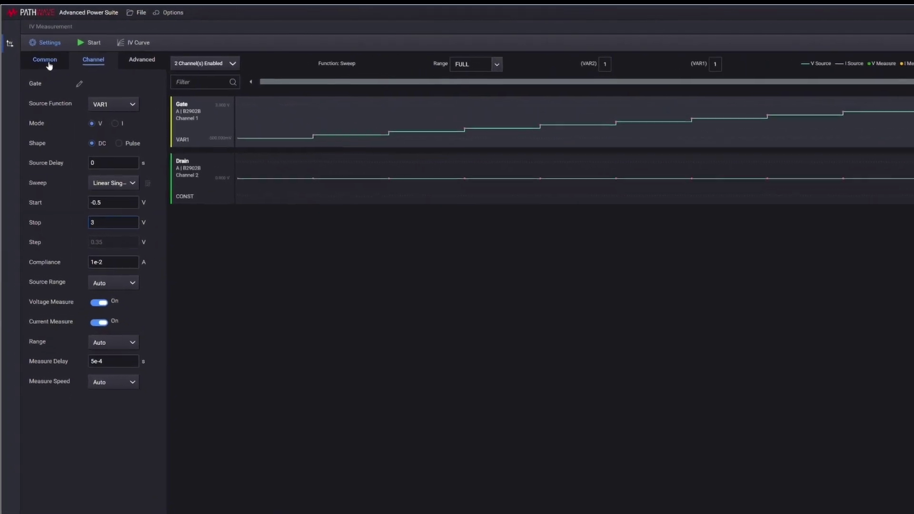
Step: Set the VAR1 primary sweep count to 36 points on the Common tab
click(54, 67)
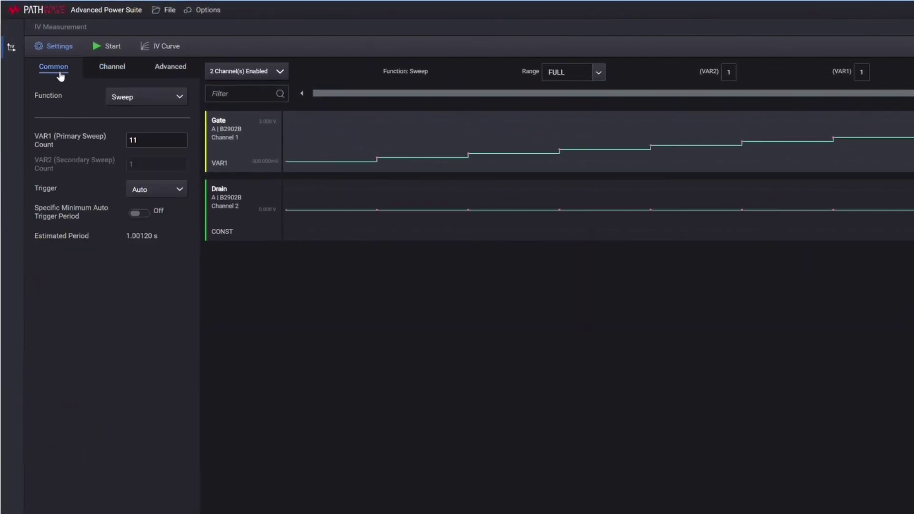
click(151, 142)
key(BackSpace)
key(BackSpace)
text(36)
click(114, 67)
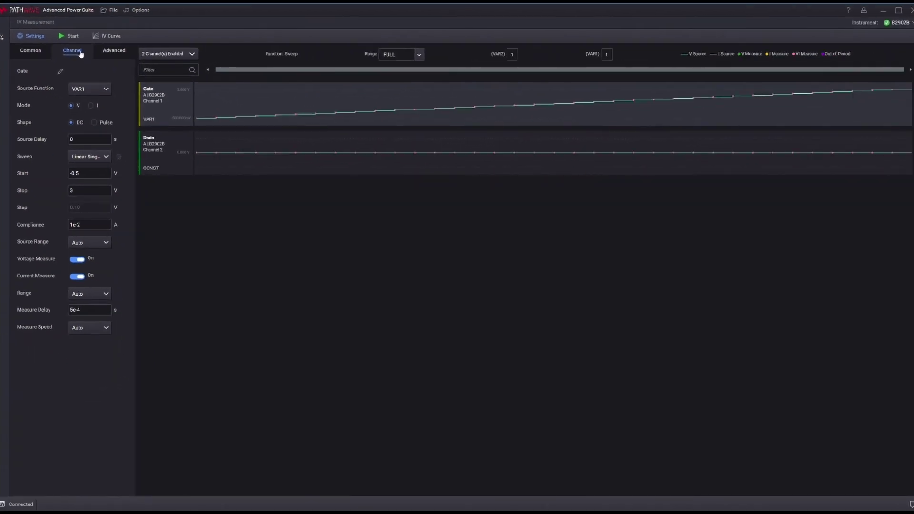
Step: Change the Gate current compliance from 1e-2 to 1e-6 A
click(85, 224)
Step: Select the Drain channel so its settings appear in the Channel tab
click(162, 153)
click(88, 140)
Step: Hold the Drain at a constant 1 V source and switch to the IV Curve view
click(205, 140)
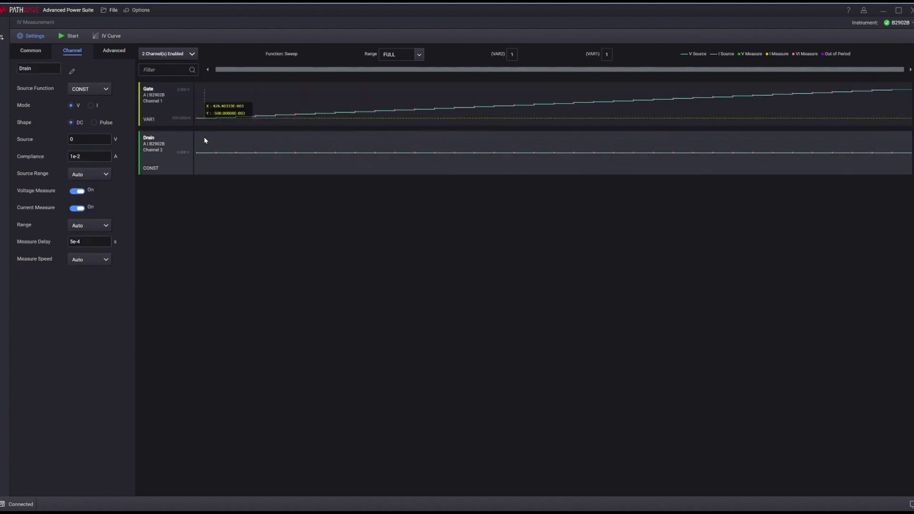
click(89, 139)
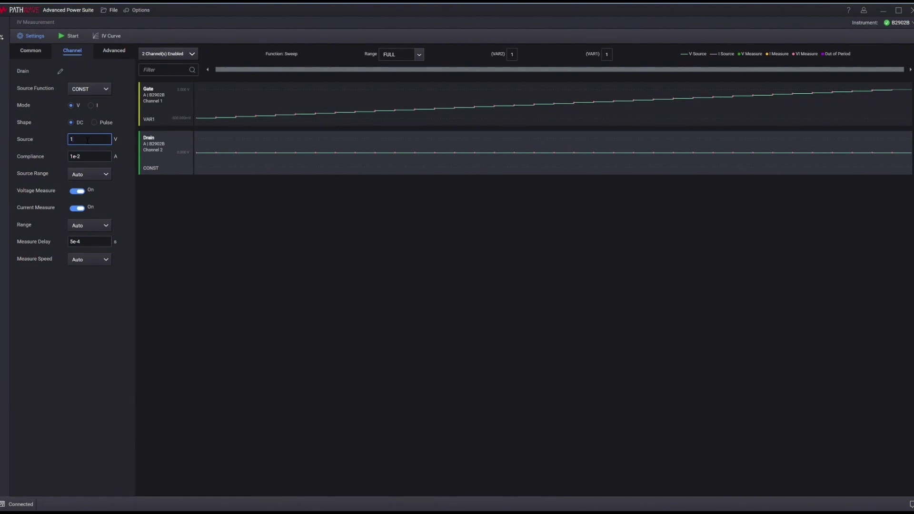
click(108, 38)
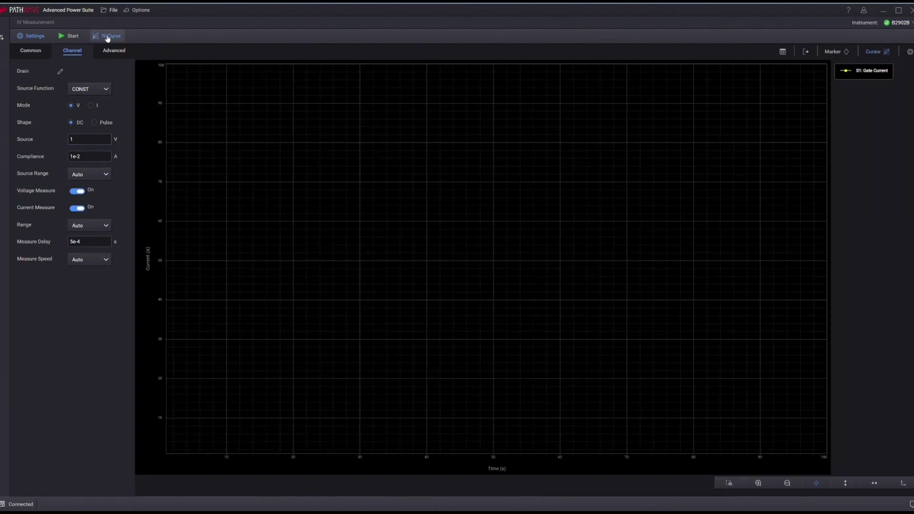
Step: Run the gate sweep and set the graph's x-axis to Voltage, Gate Voltage
click(73, 37)
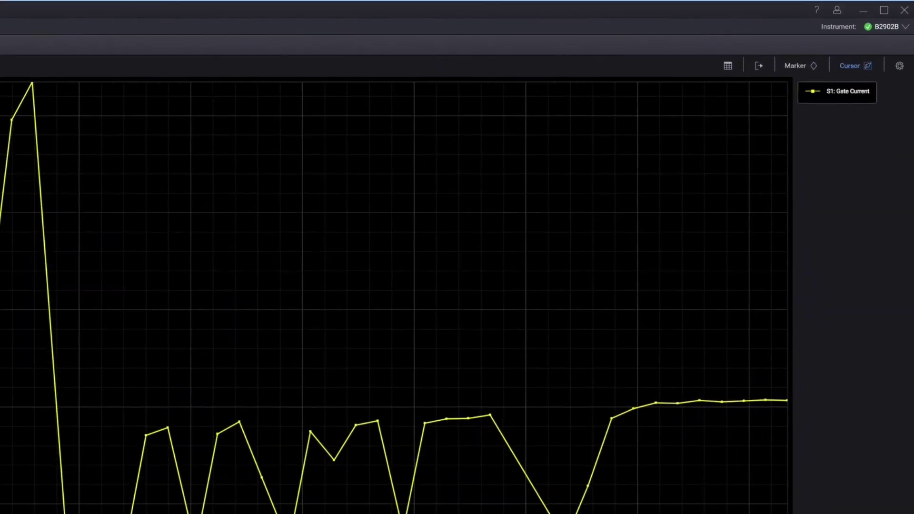
click(910, 51)
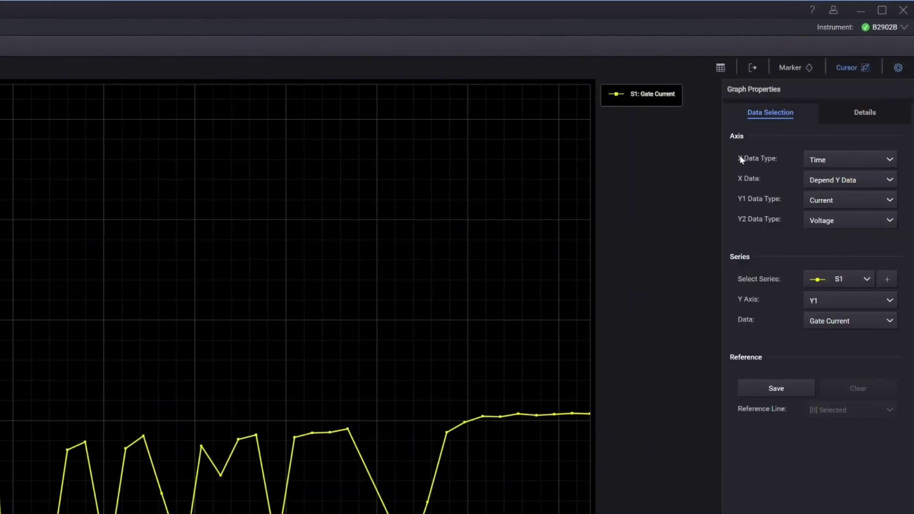
click(850, 159)
click(833, 181)
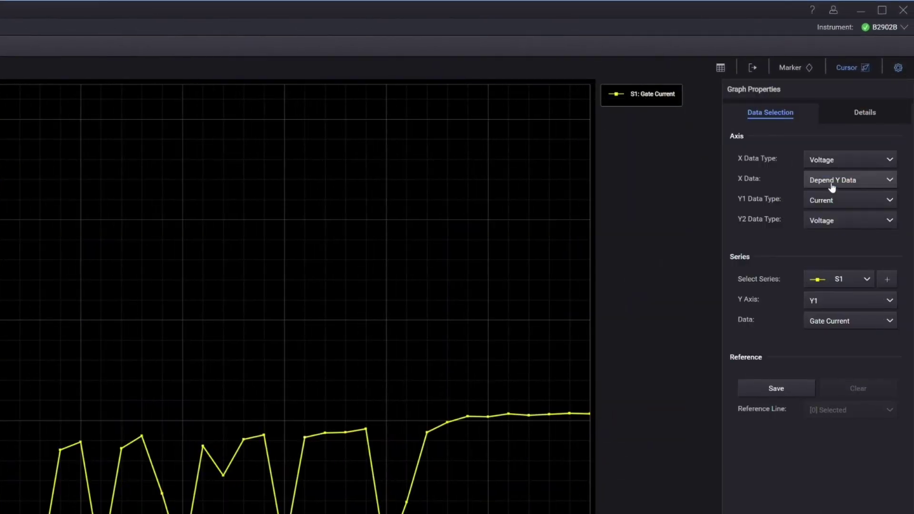
click(831, 181)
click(839, 262)
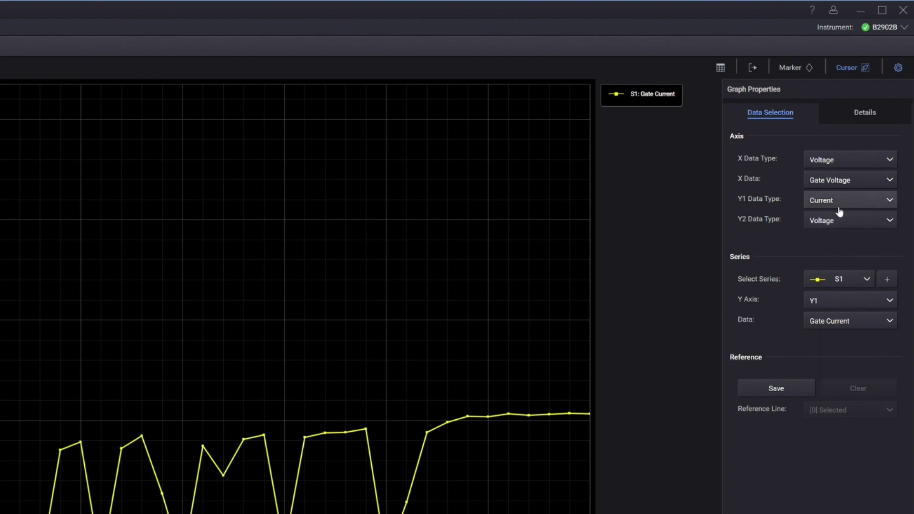
Step: Set the Y2 data type to Current and plot Drain Current as the series
click(837, 220)
click(837, 263)
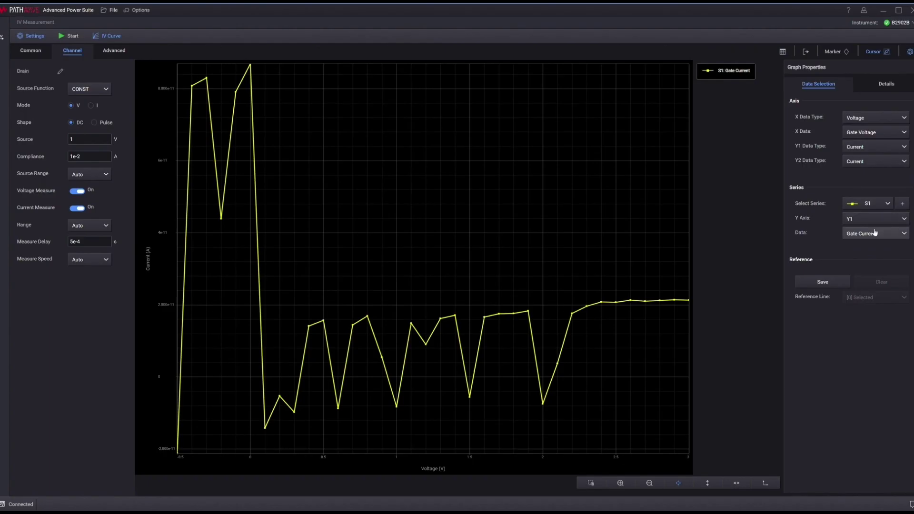
click(875, 232)
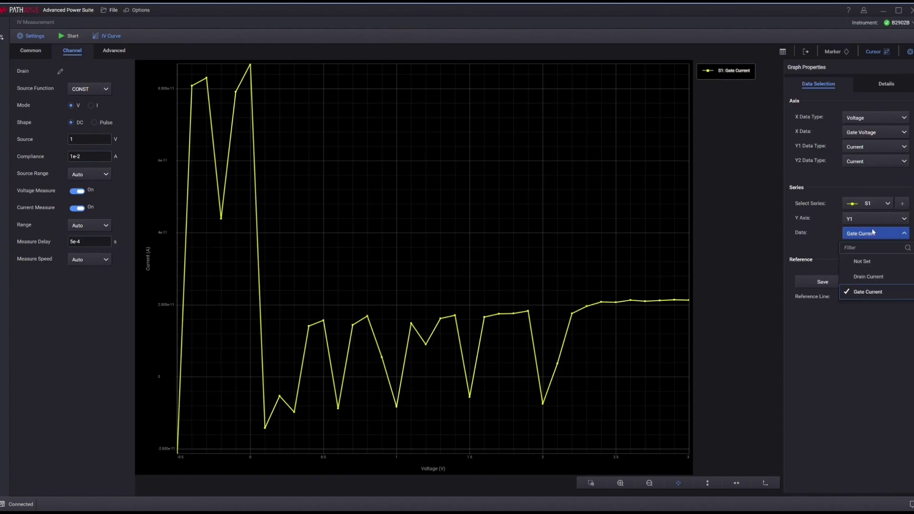
click(868, 277)
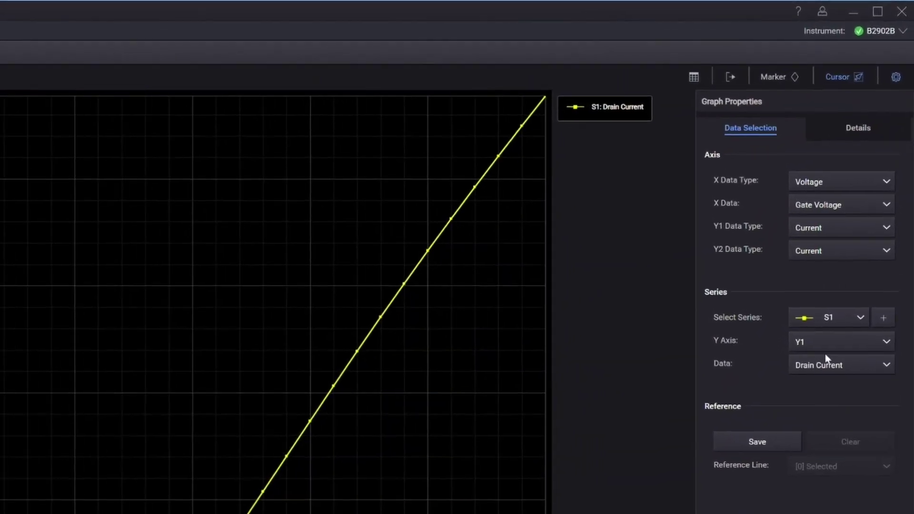
Step: Switch the Y1 current axis to Log Scale and bring up the chart export preview
click(856, 134)
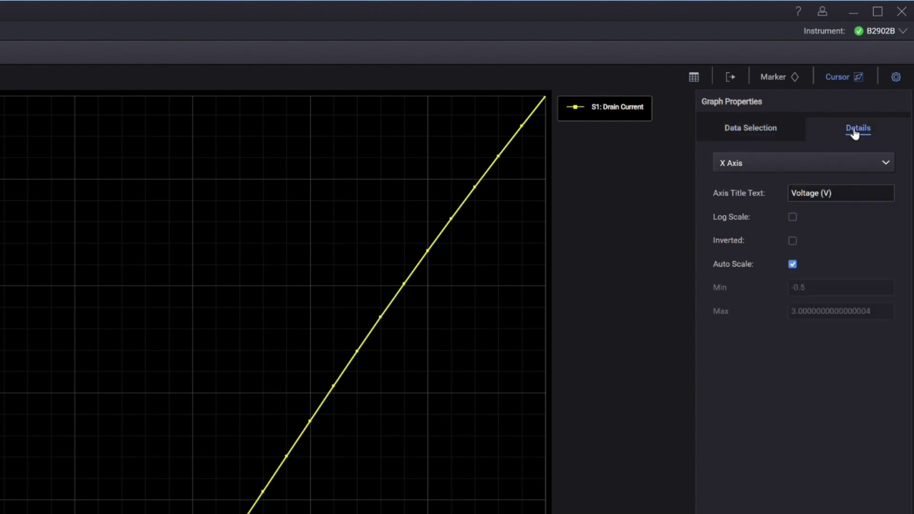
click(848, 164)
click(817, 210)
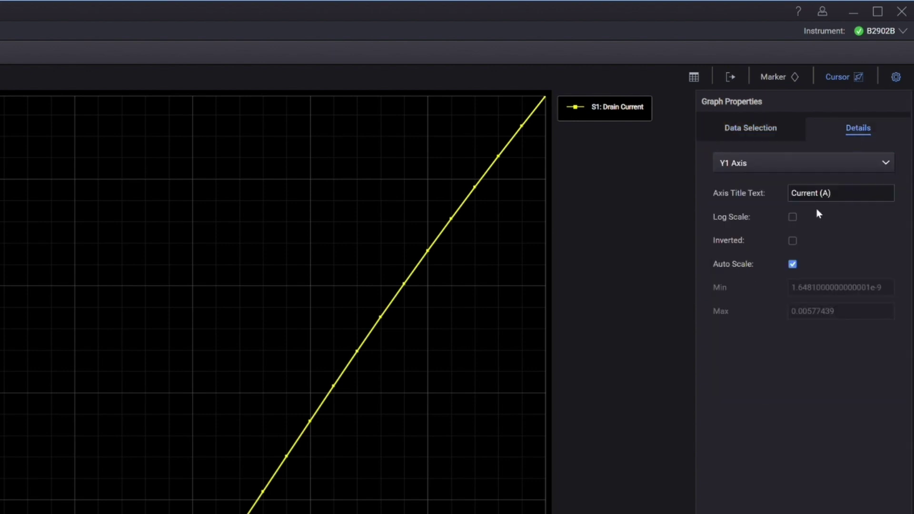
click(793, 218)
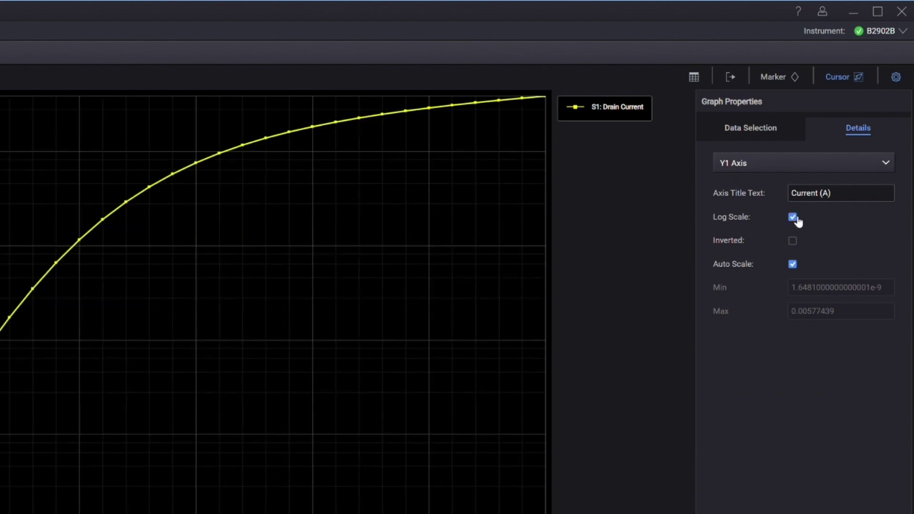
click(737, 76)
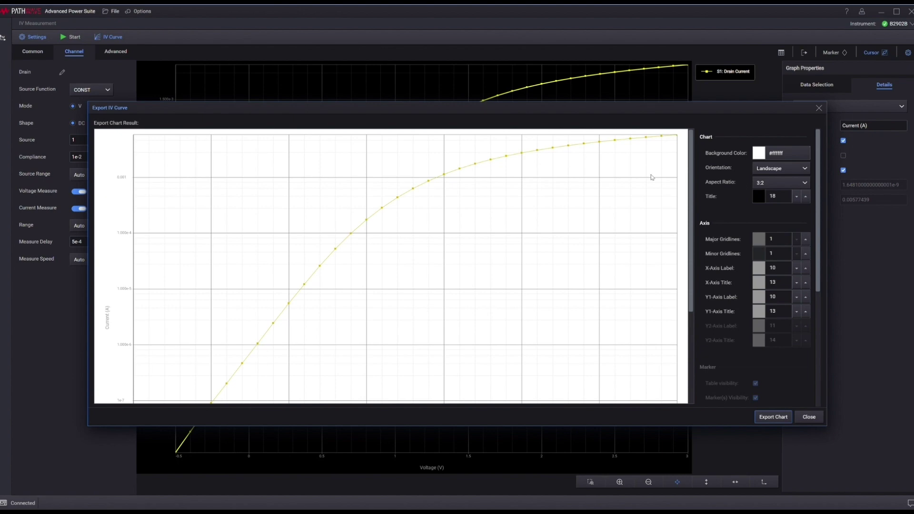
Step: Close the export preview, show the data table with all Gate columns, and open its export options
click(819, 108)
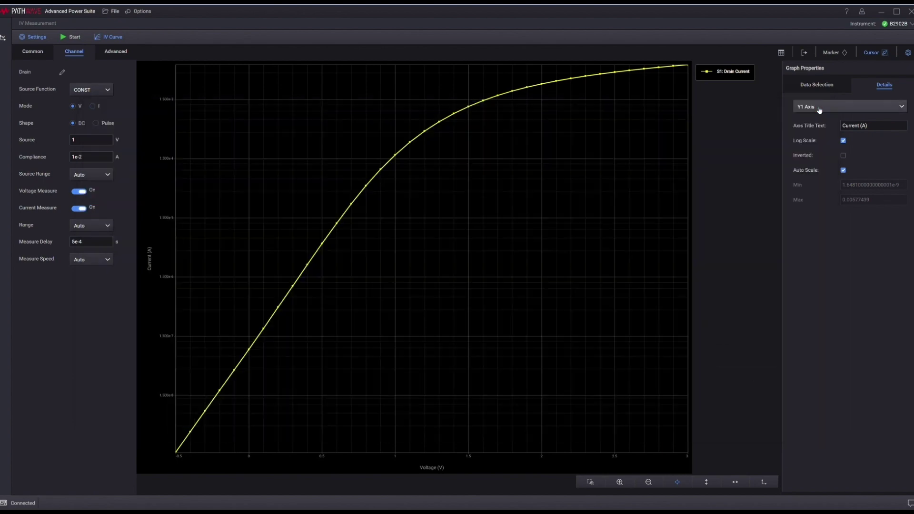
click(786, 56)
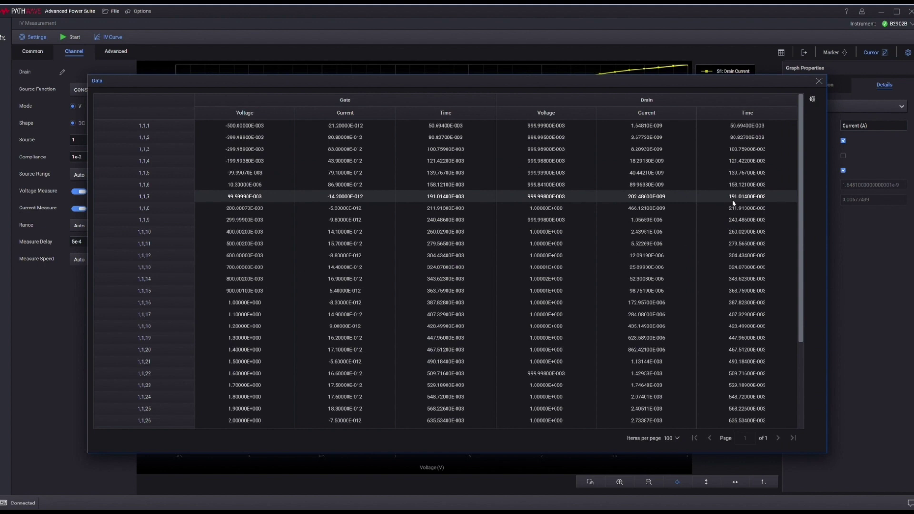
click(813, 99)
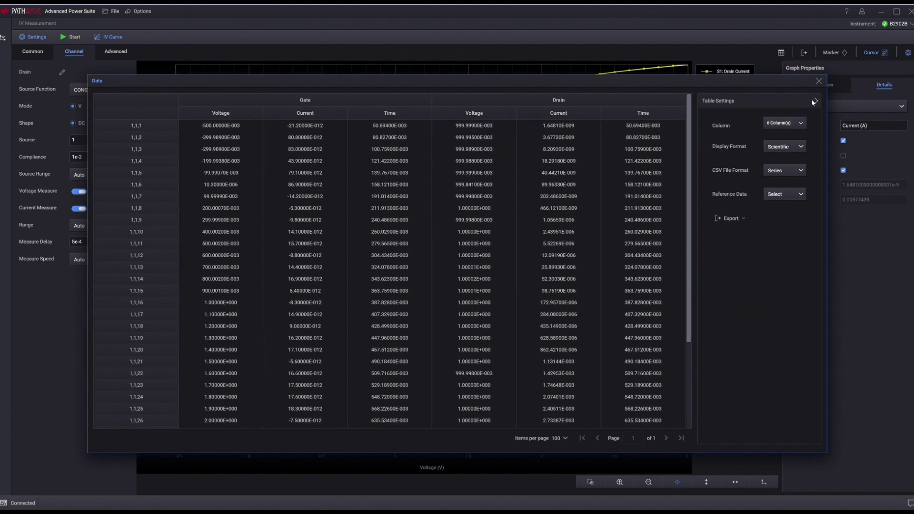
click(796, 123)
click(780, 137)
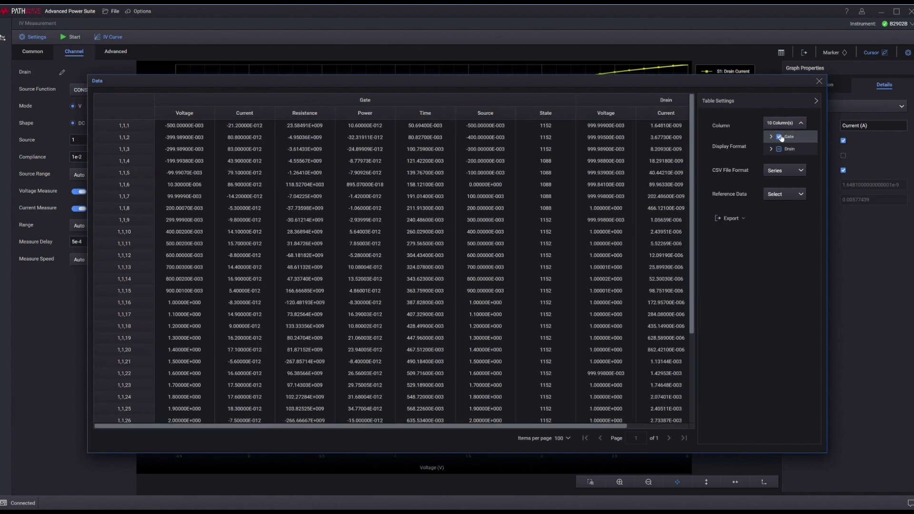
click(772, 137)
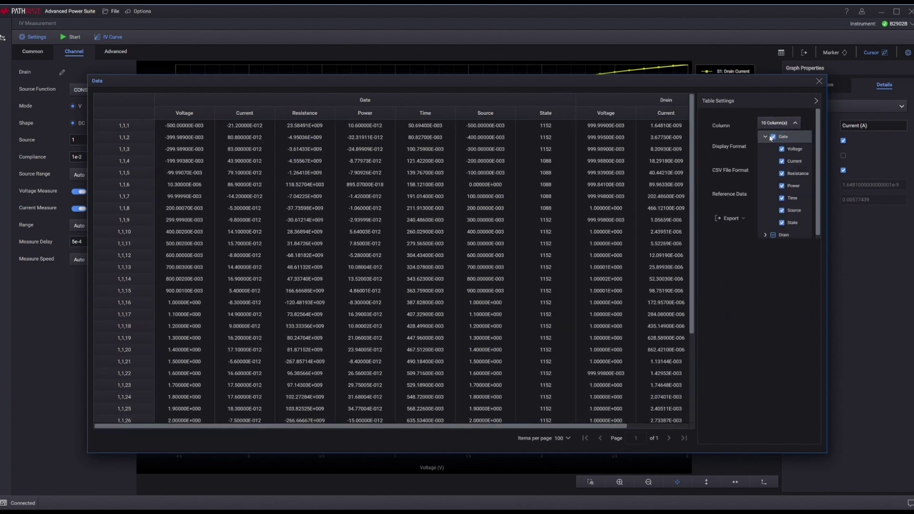
click(741, 219)
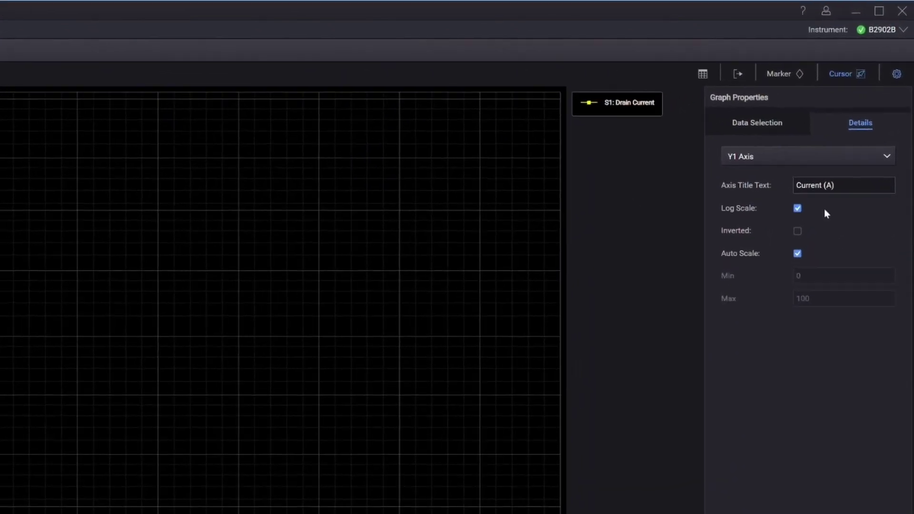
Step: Clear Log Scale on the Y1 current axis and go back to the sweep setup view
click(798, 208)
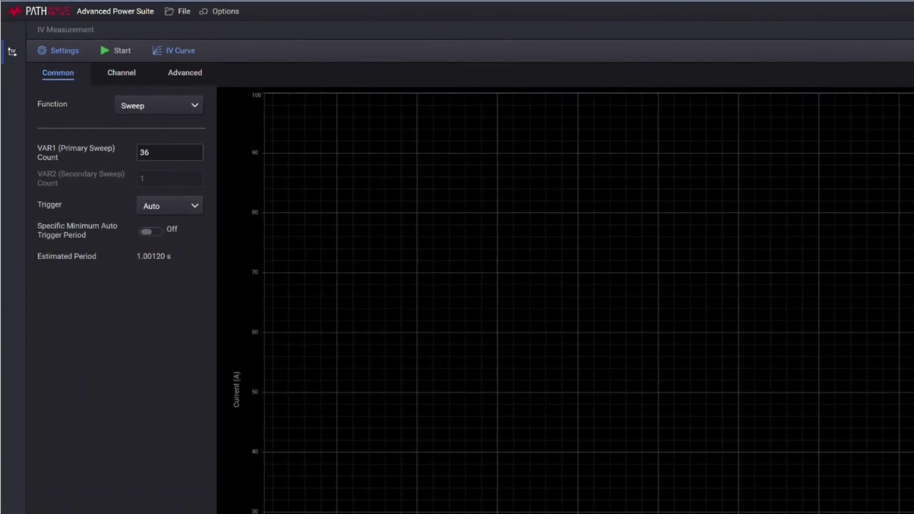
click(169, 55)
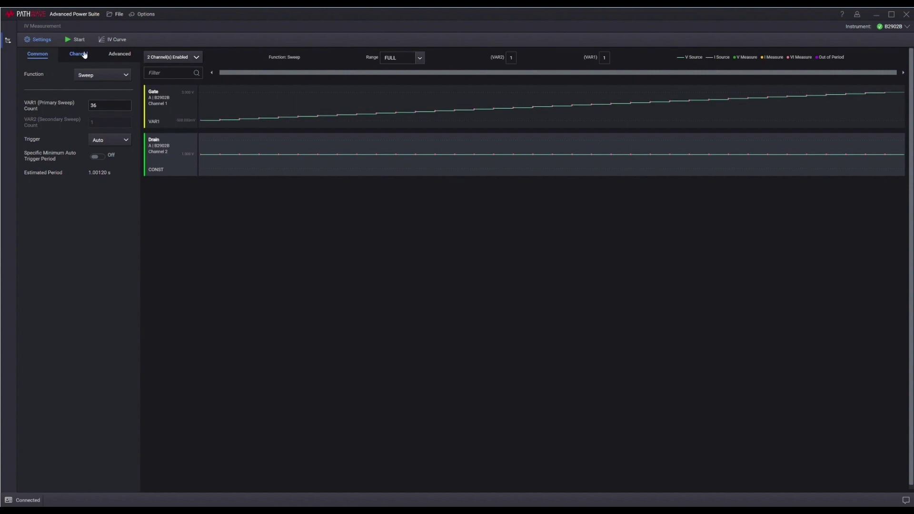
Step: Make Drain the VAR1 primary sweep with a 5 V stop voltage
click(84, 55)
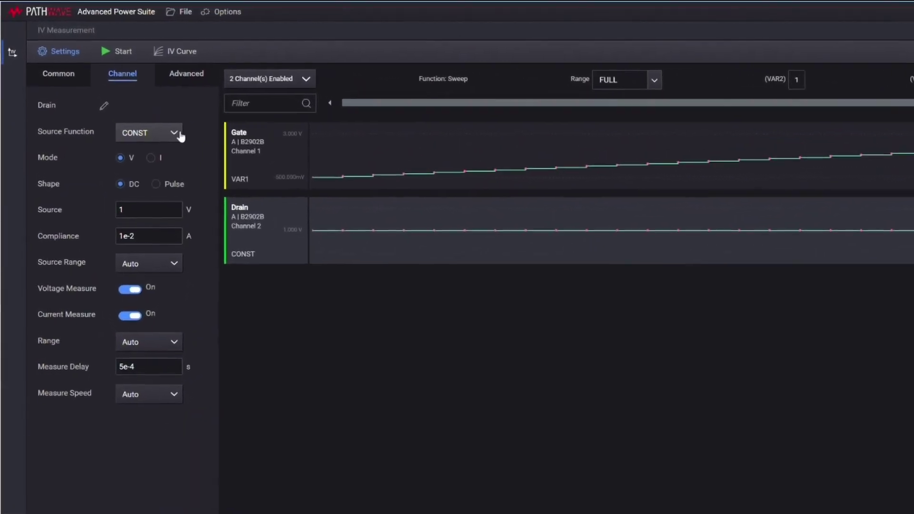
click(181, 136)
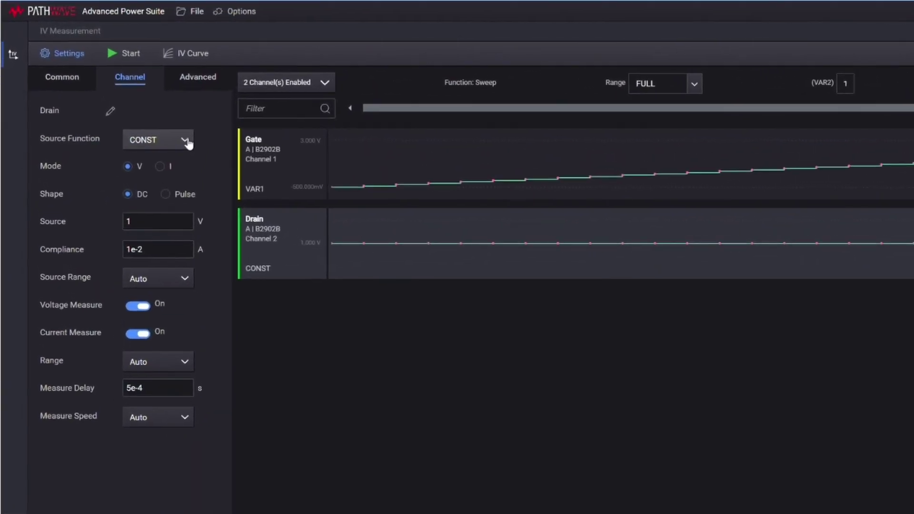
click(150, 178)
click(157, 306)
key(BackSpace)
key(BackSpace)
key(BackSpace)
key(BackSpace)
text(5)
key(Return)
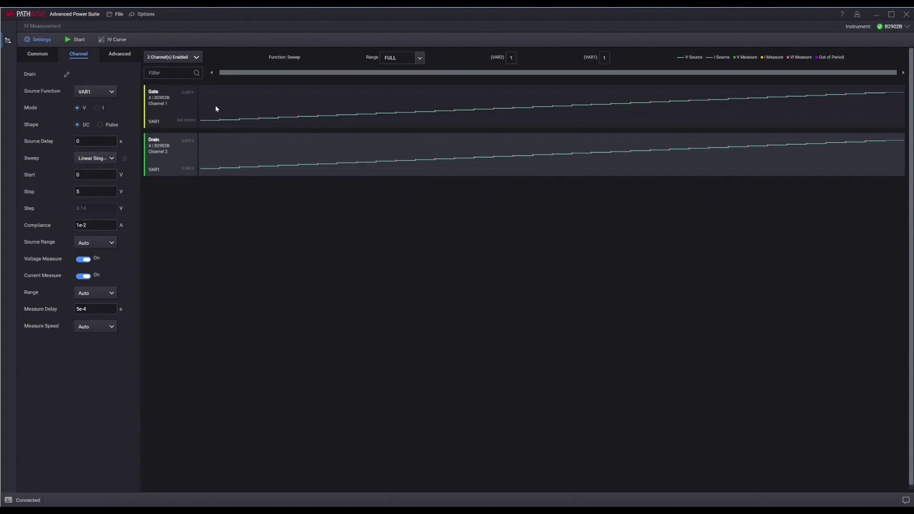
Step: Make Gate a VAR2 secondary sweep from 0.5 V to 2.5 V
click(194, 106)
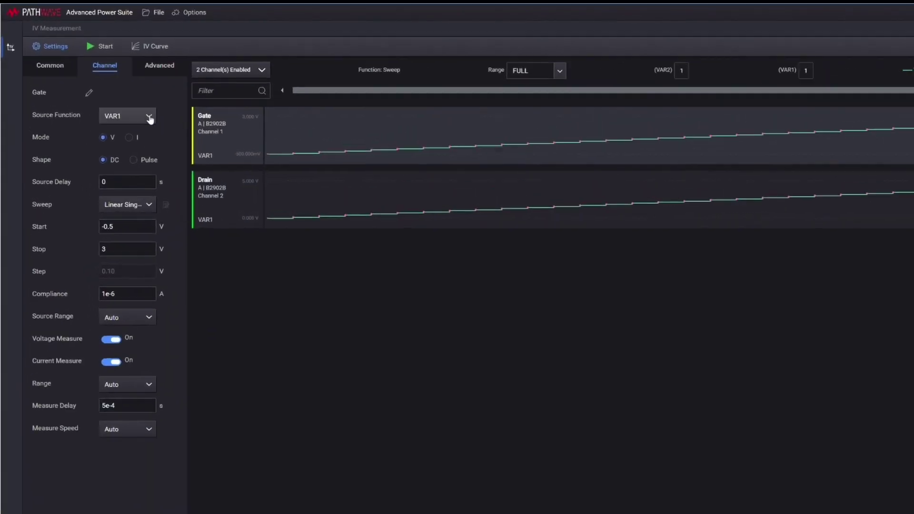
click(113, 92)
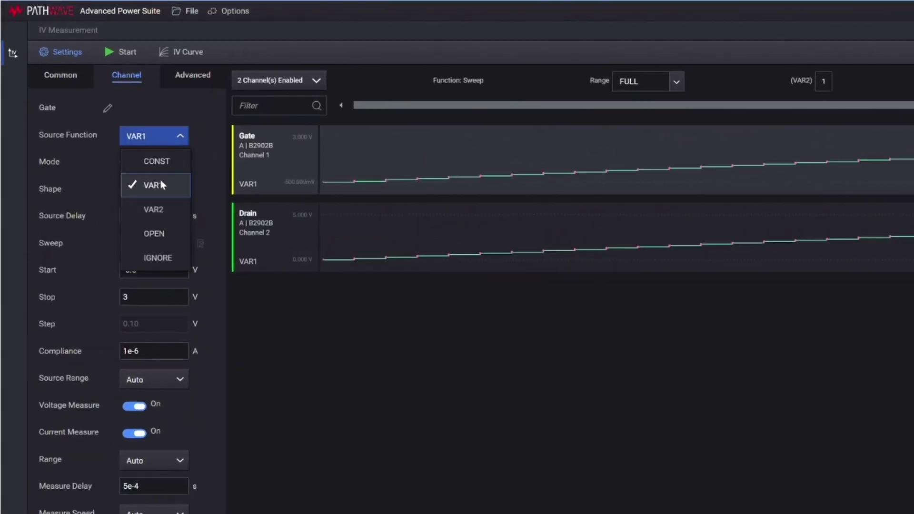
click(96, 135)
click(99, 164)
key(BackSpace)
key(BackSpace)
key(BackSpace)
key(BackSpace)
text(0.5)
click(154, 270)
key(BackSpace)
text(2.5)
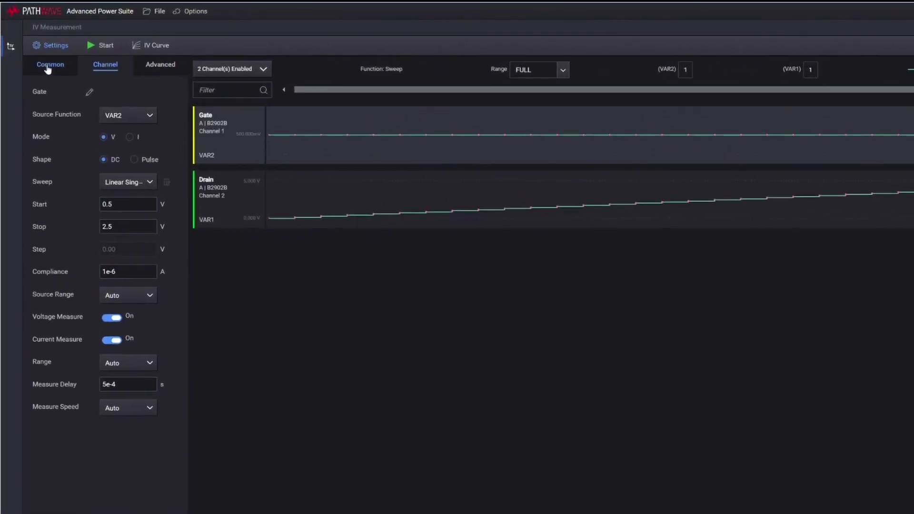
Step: Set the VAR2 secondary sweep count to 5 on the Common tab
click(53, 72)
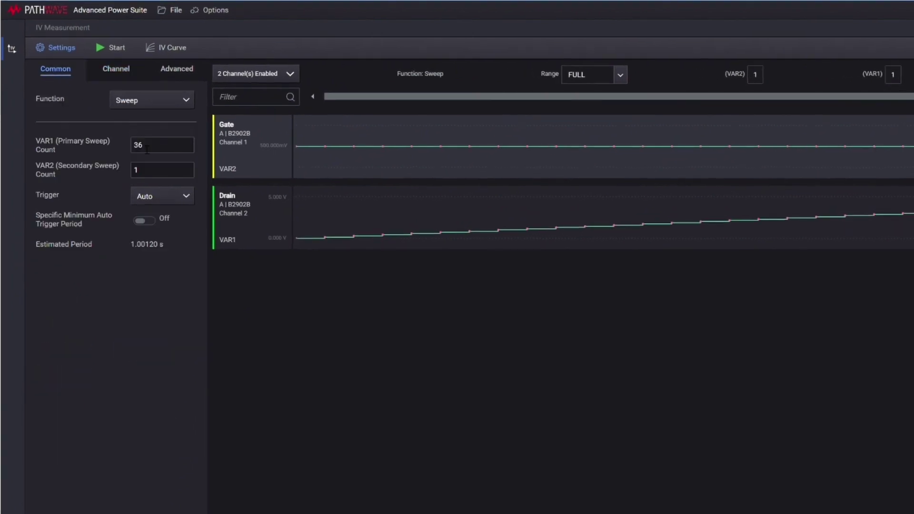
click(154, 175)
text(5)
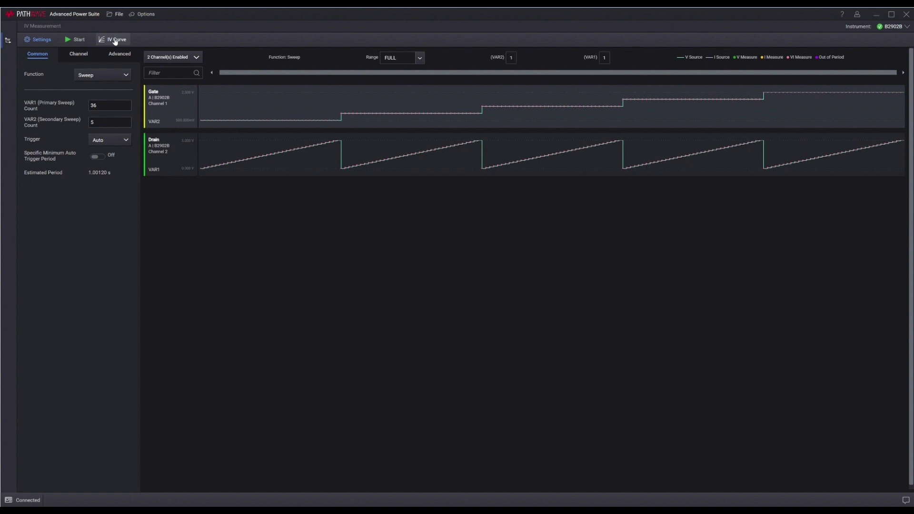
Step: In the IV Curve data selection, choose Drain Voltage for X Data and Voltage for Y2 Data Type
click(115, 41)
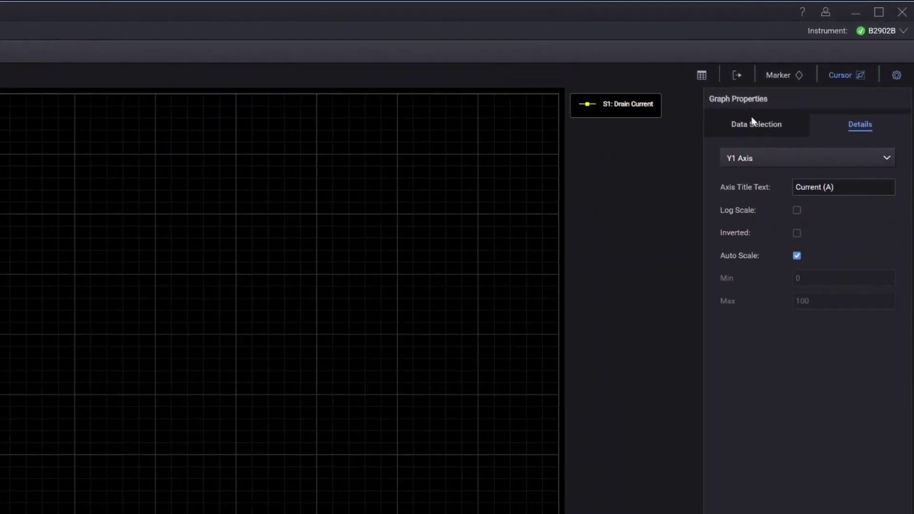
click(751, 123)
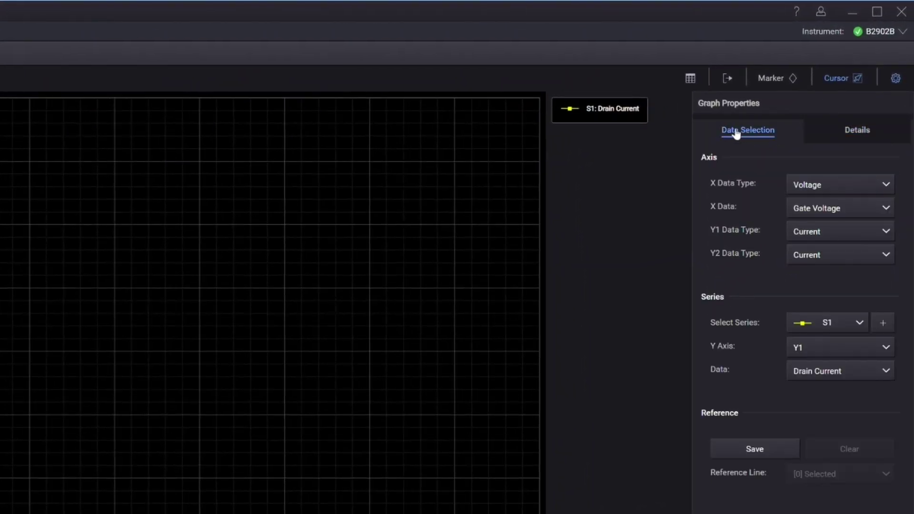
click(821, 209)
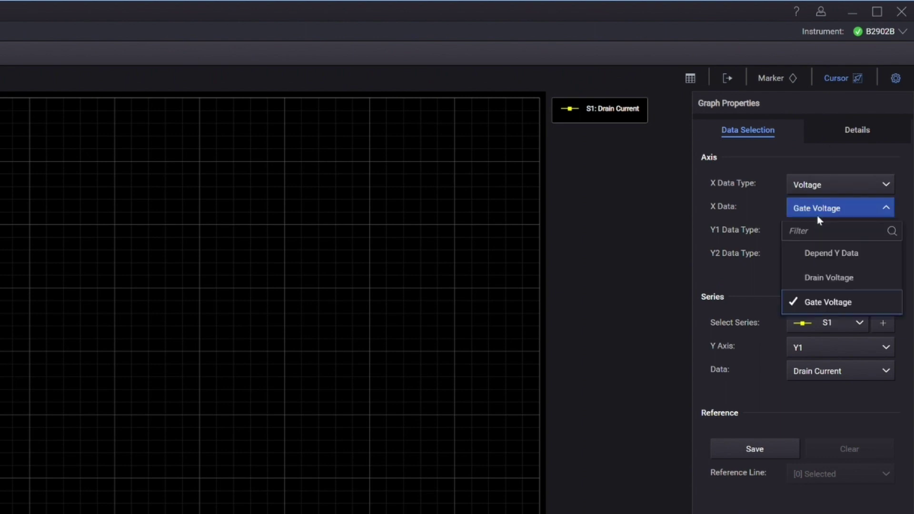
click(815, 278)
click(817, 255)
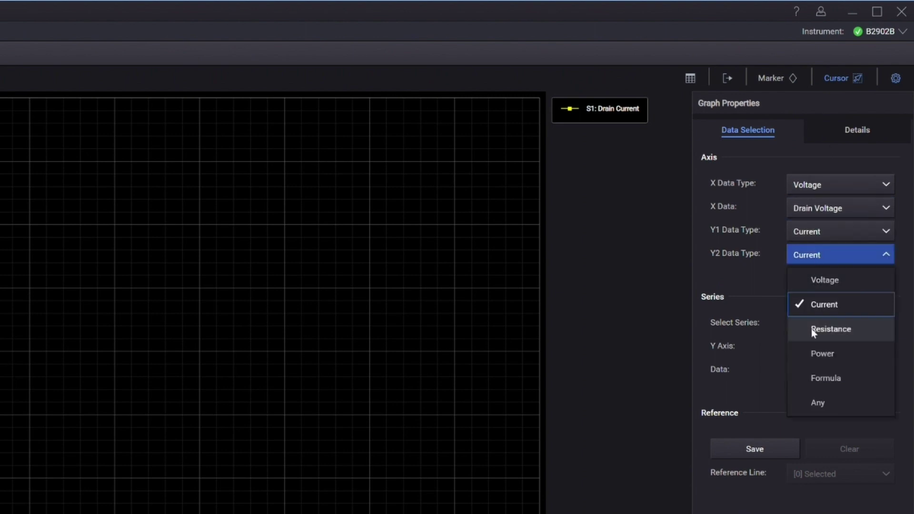
click(834, 281)
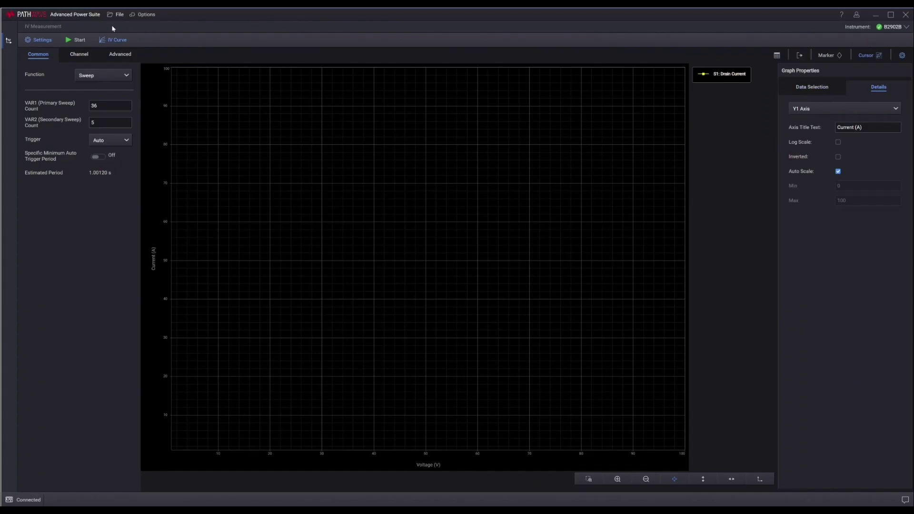
Step: Start the sweep to plot the five drain-current curves
click(78, 40)
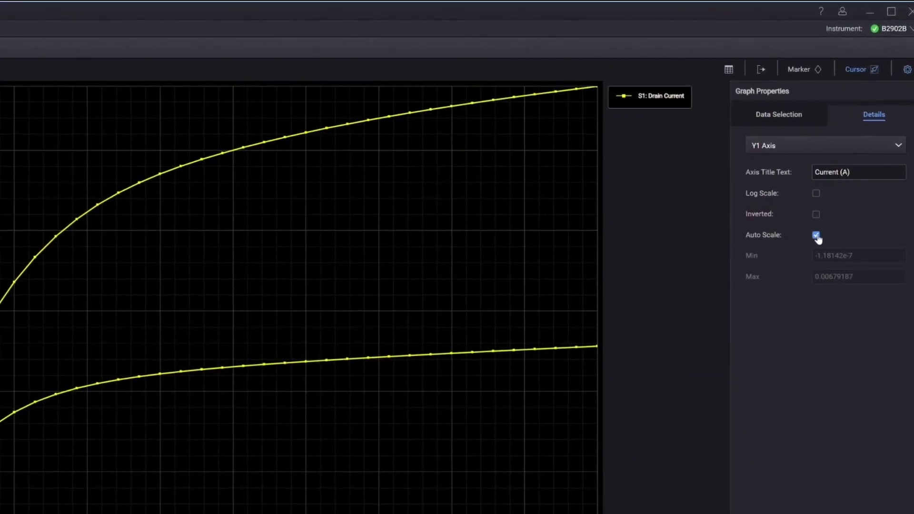
Step: Turn off Y1 Auto Scale and fix the current axis at Min 0, Max 1e-5
click(817, 237)
click(855, 260)
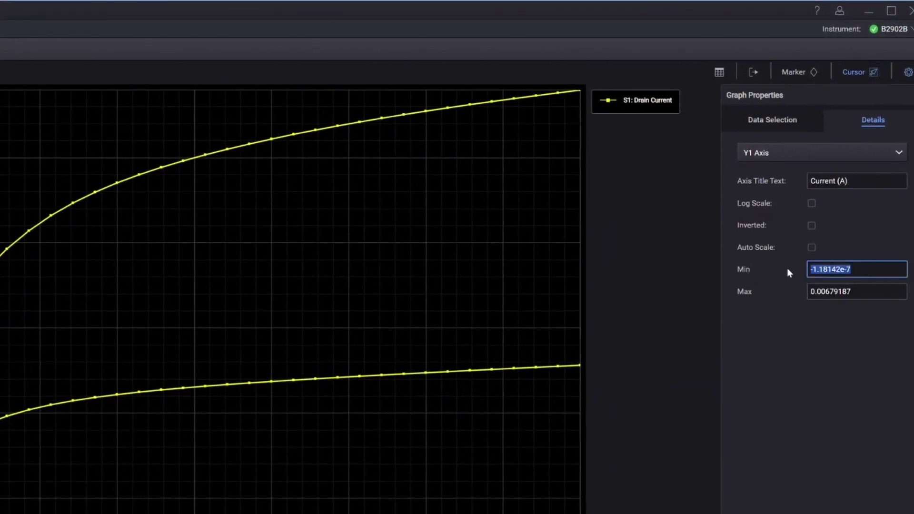
text(0)
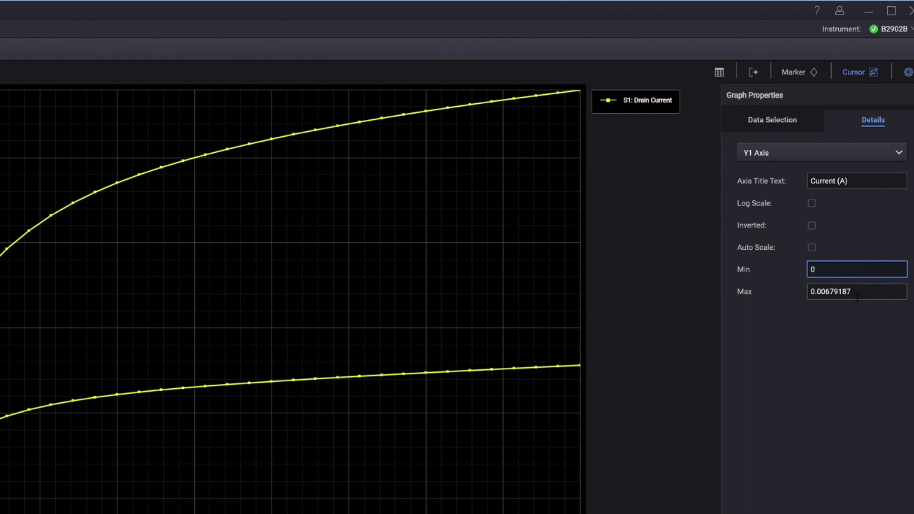
key(Tab)
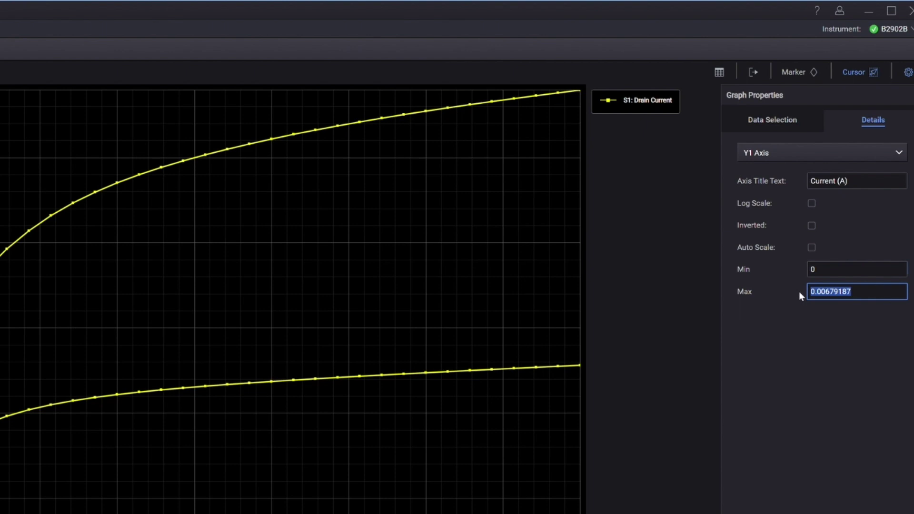
text(1e-5)
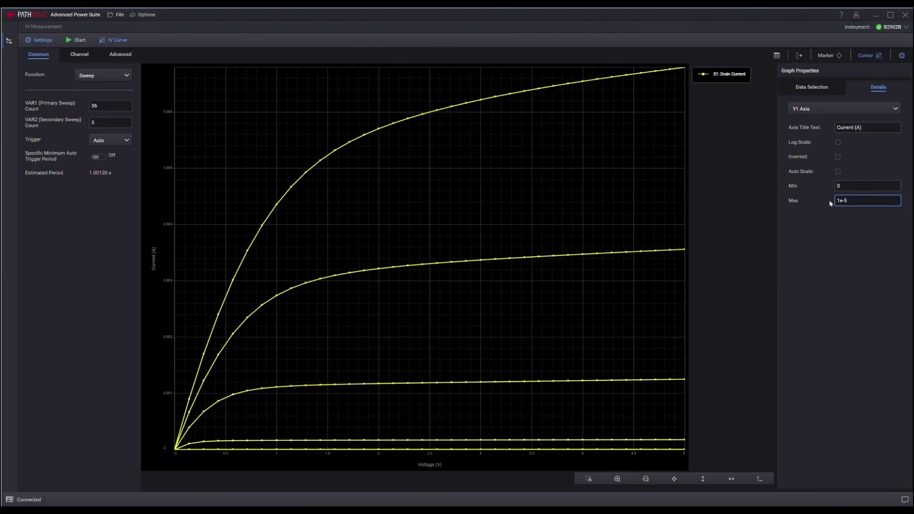
key(Return)
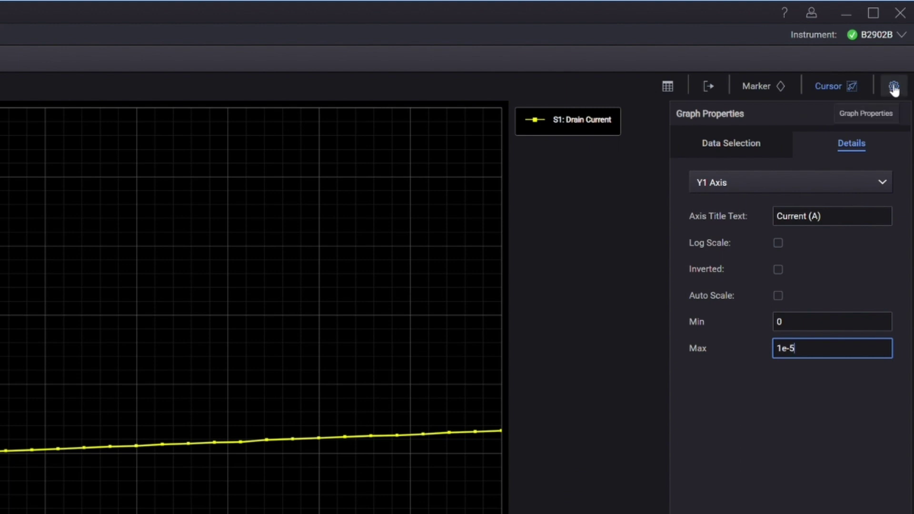
Step: Open the ? Help menu listing Advanced Power Suite Help and Technical Support entries
click(790, 17)
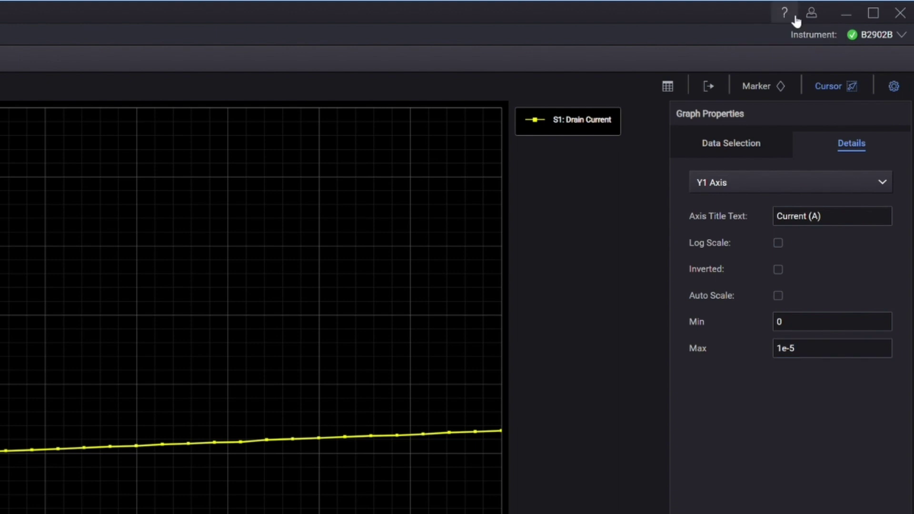
click(792, 17)
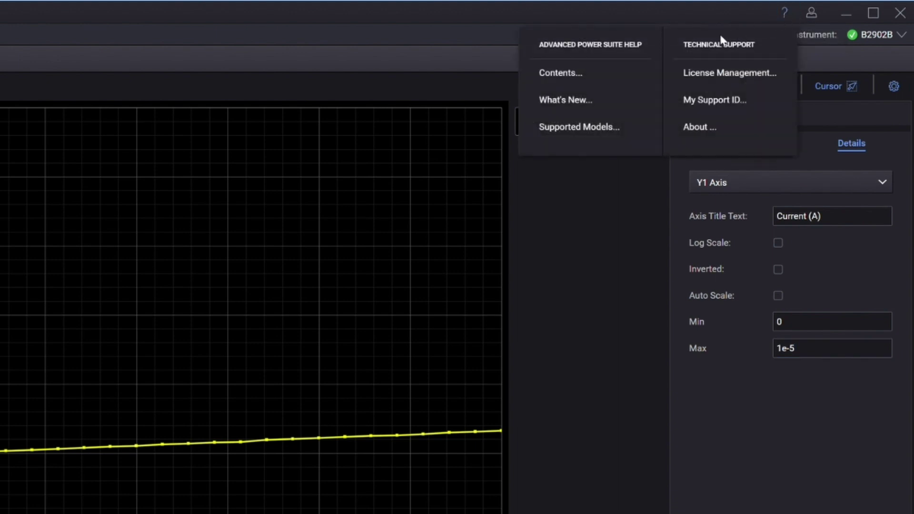